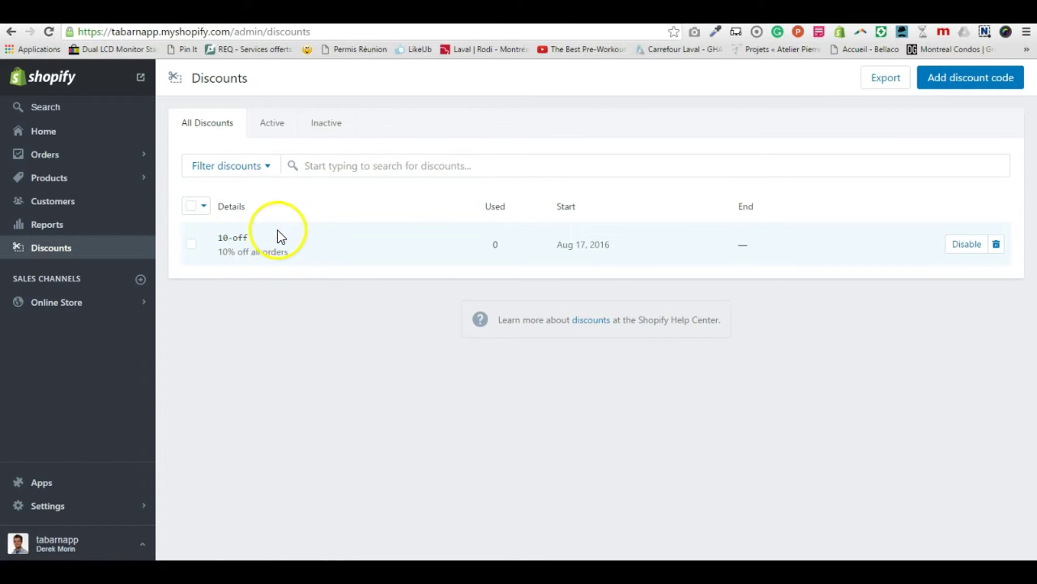
# - Point out the 10-off code, then open the installed Automatic Discount app
pyautogui.moveTo(262, 237); pyautogui.dragTo(213, 237)
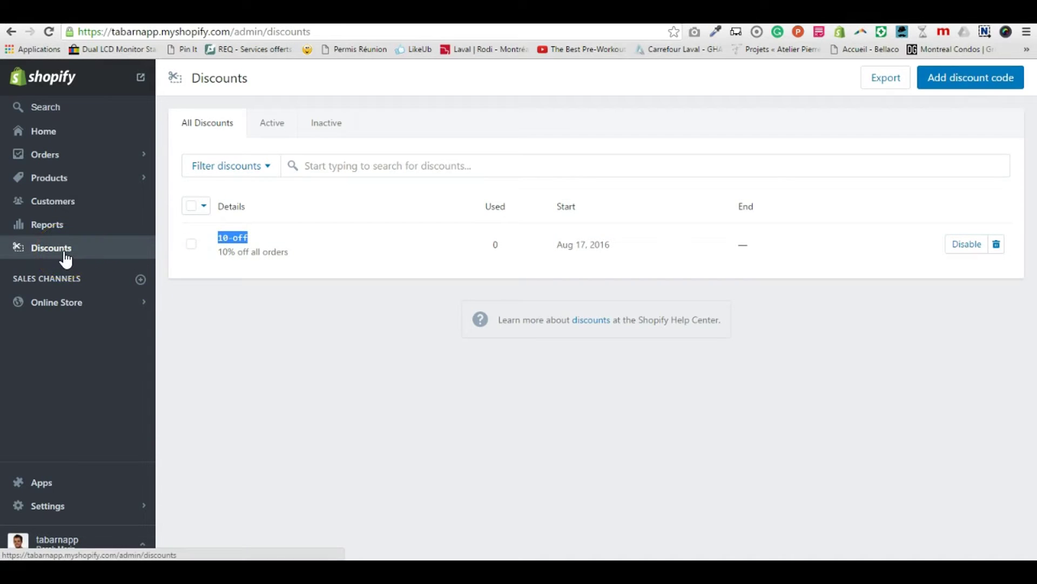
pyautogui.click(234, 246)
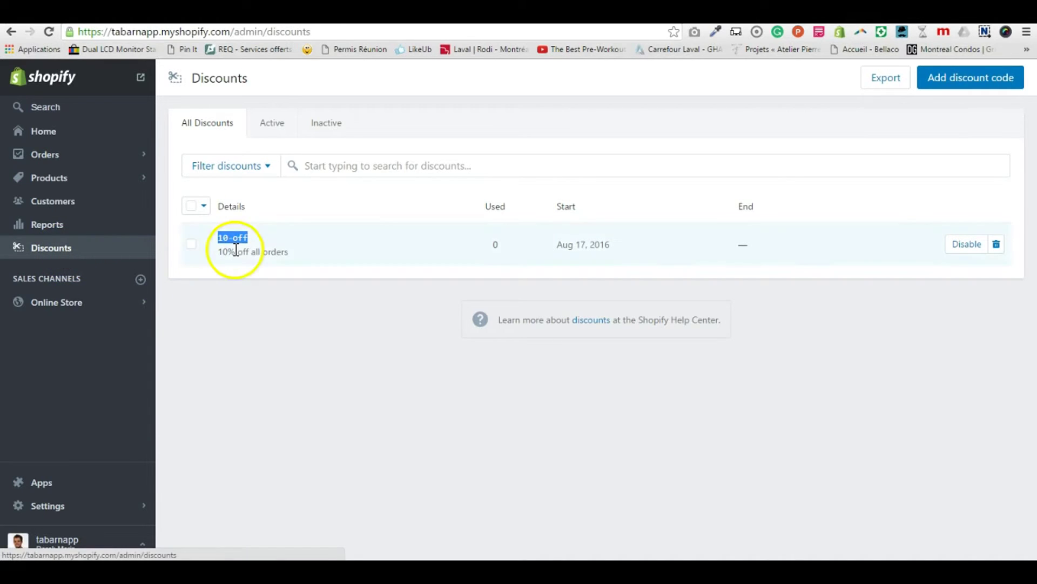
pyautogui.click(54, 489)
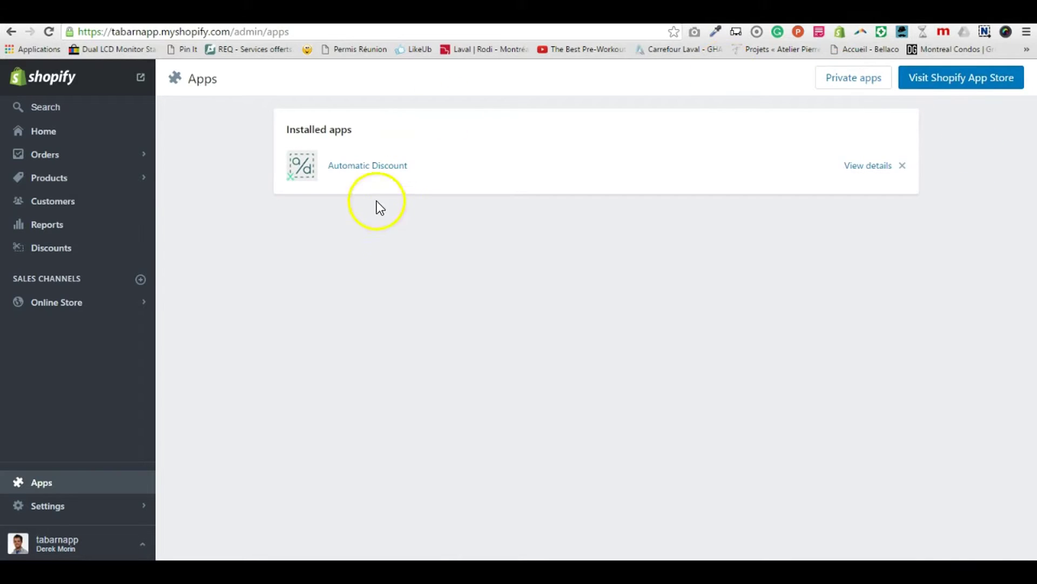
pyautogui.click(374, 171)
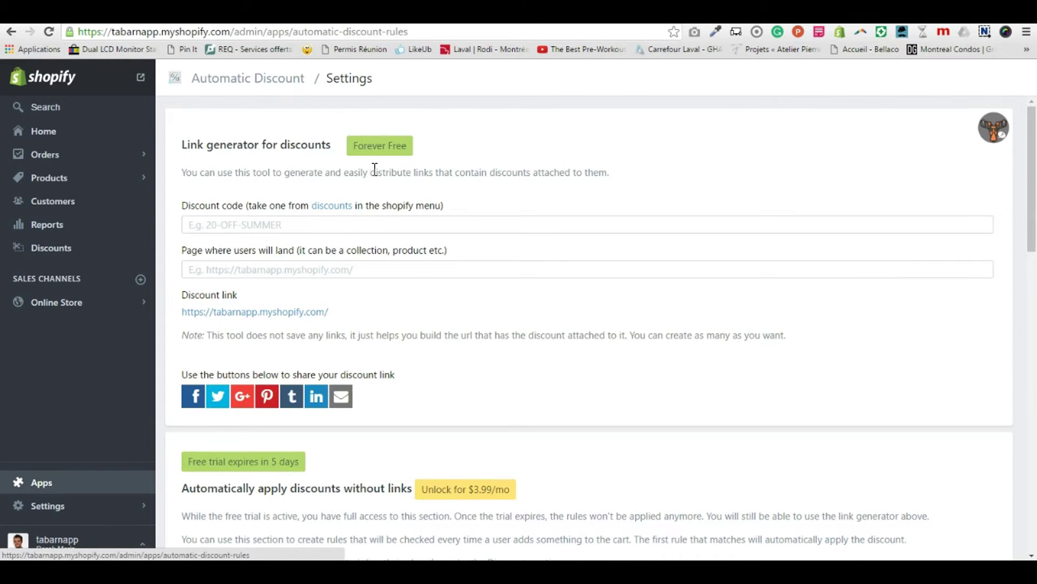
# - Enter 10-off as the discount code and bring up the storefront product page
pyautogui.click(328, 224)
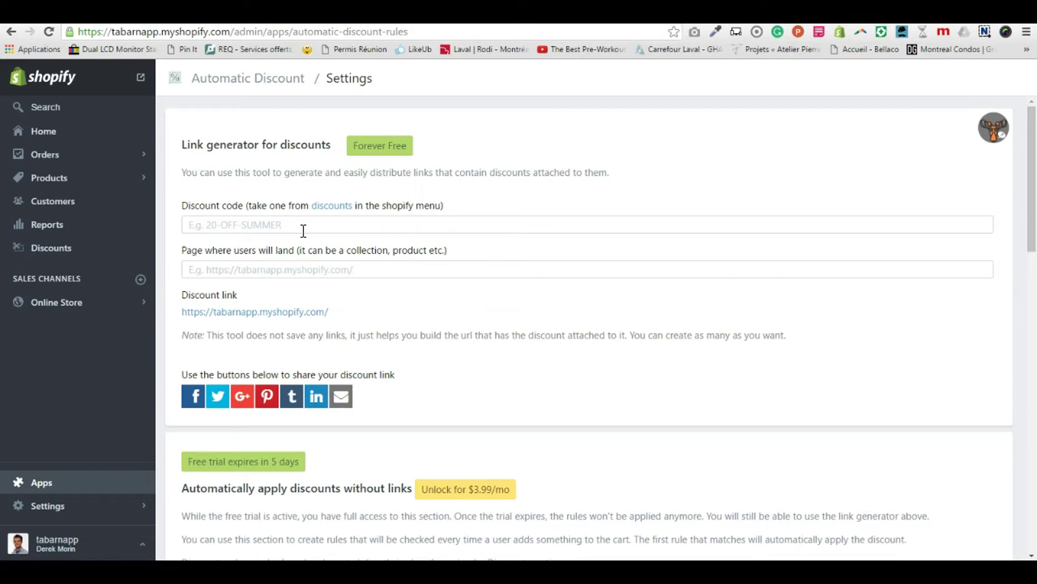
pyautogui.click(302, 227)
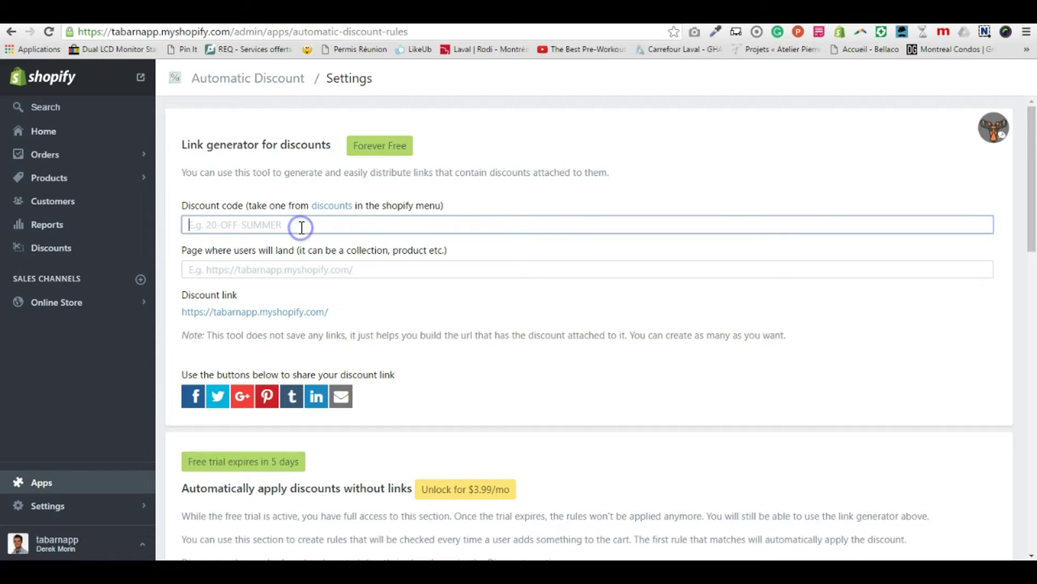
pyautogui.write('10-off')
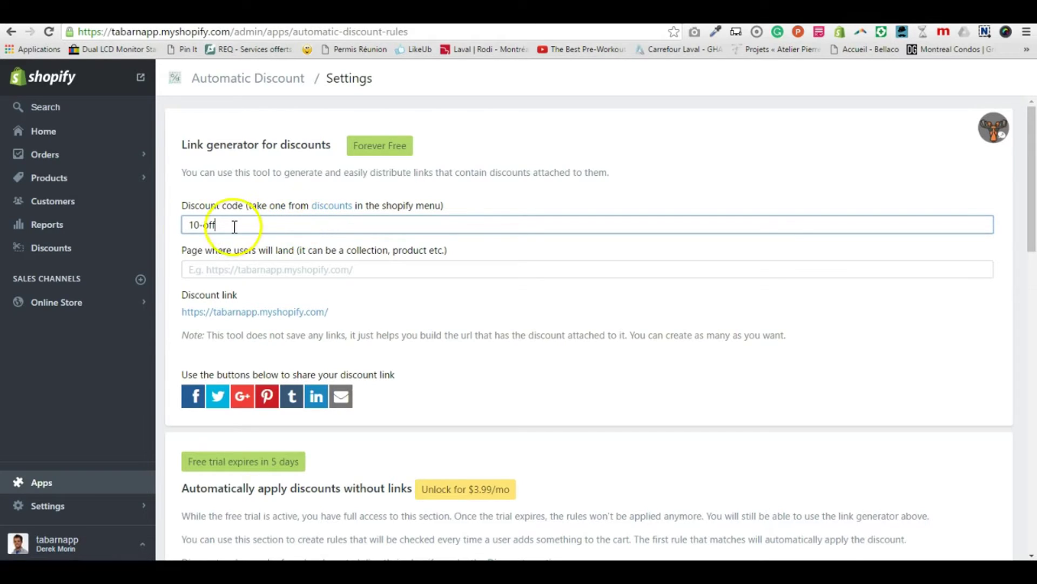
pyautogui.click(188, 226)
pyautogui.click(250, 225)
pyautogui.click(259, 270)
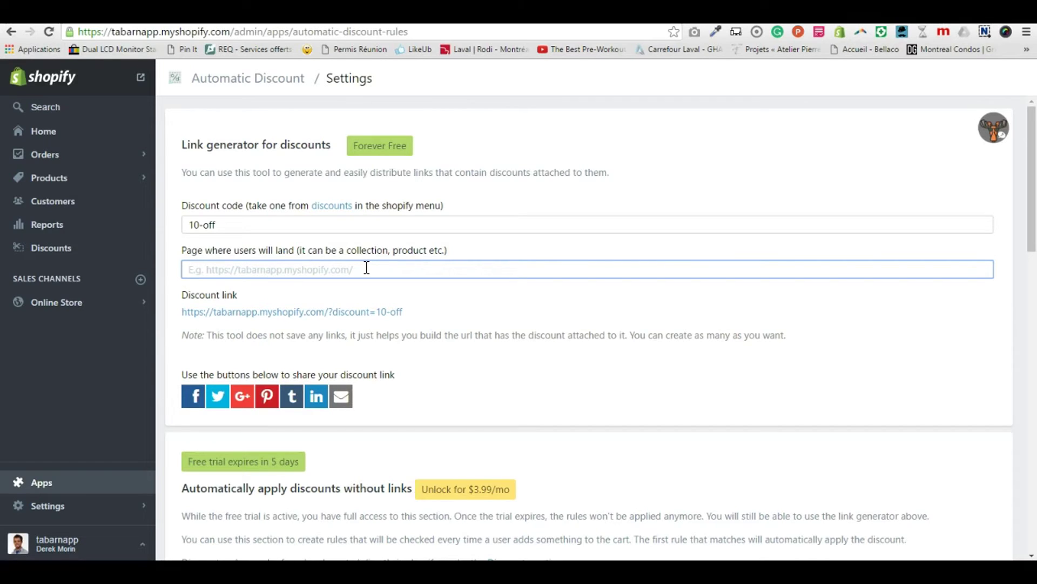
pyautogui.click(459, 31)
pyautogui.hotkey('ctrl', 'v')
# - Set the landing page to the product URL without ?discount=10-off, regenerating the link
pyautogui.press('Return')
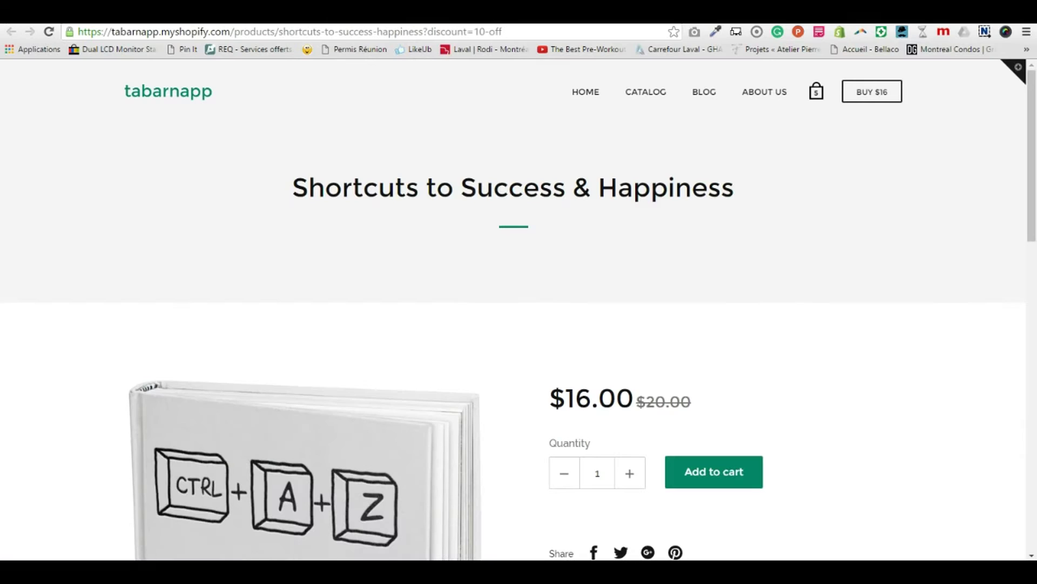
pyautogui.click(327, 31)
pyautogui.moveTo(427, 30)
pyautogui.mouseDown()
pyautogui.moveTo(503, 31)
pyautogui.moveTo(65, 36)
pyautogui.mouseUp()
pyautogui.press('BackSpace')
pyautogui.press('BackSpace')
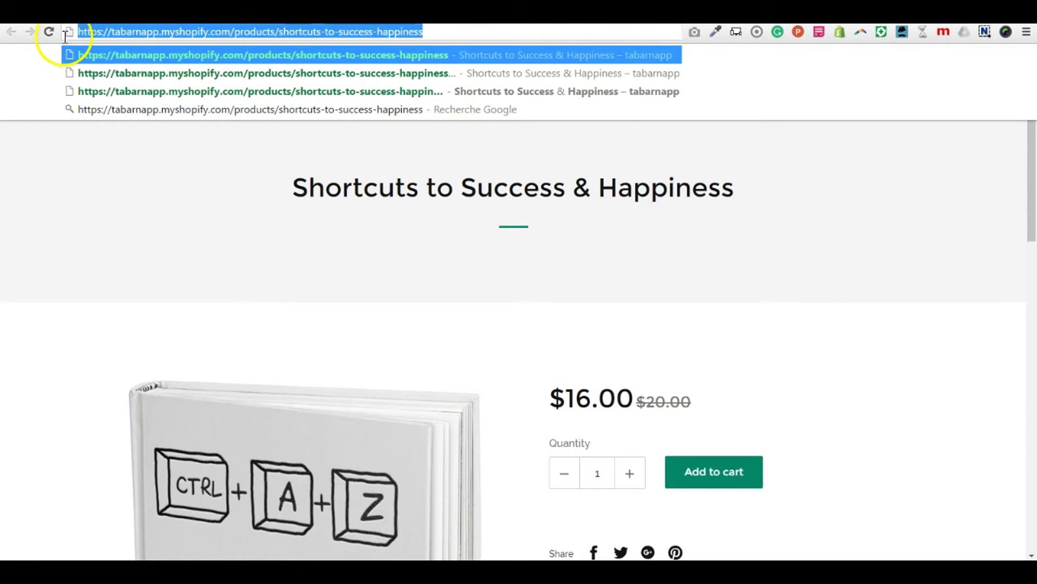
pyautogui.click(286, 308)
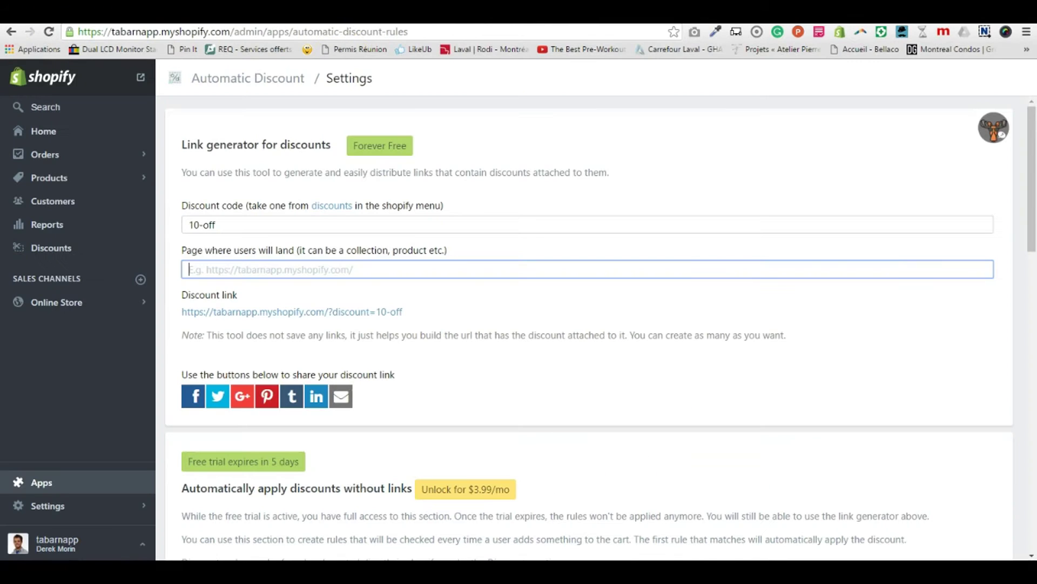
pyautogui.write('https://tabarnapp.myshopify.com/products/shortcuts-to-success-happiness')
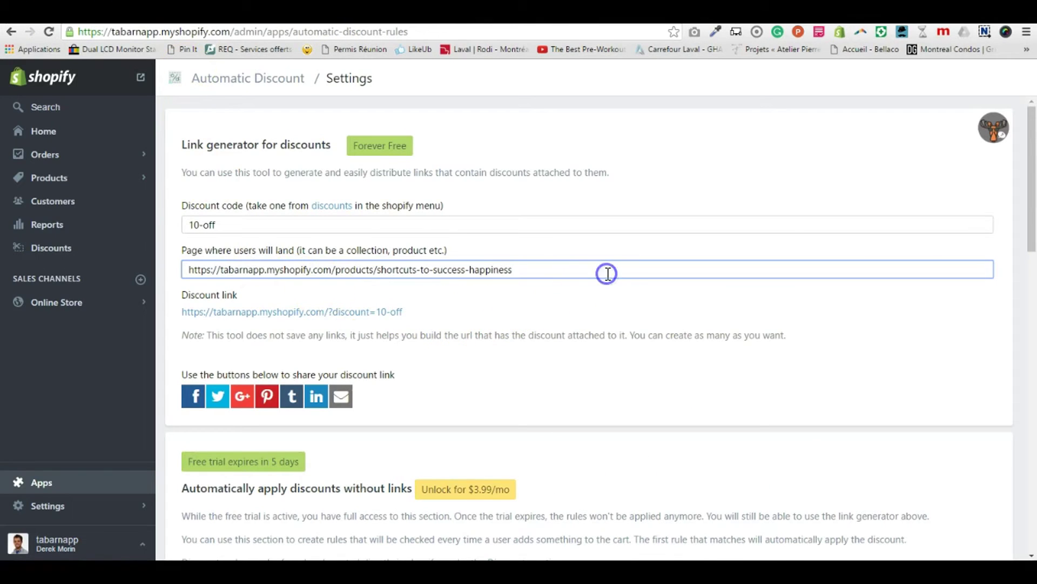
pyautogui.click(617, 297)
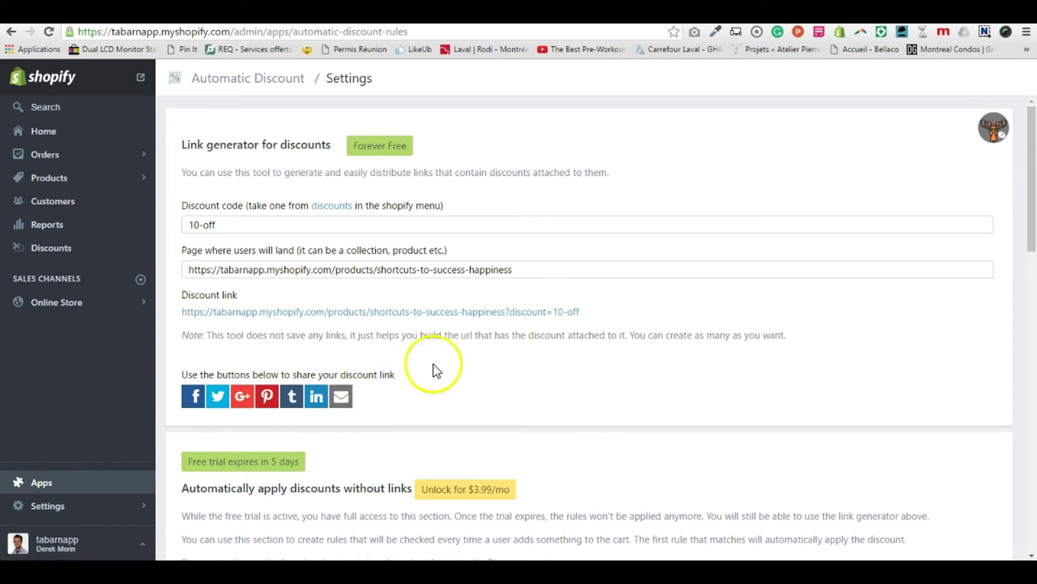
pyautogui.moveTo(582, 311); pyautogui.dragTo(505, 308)
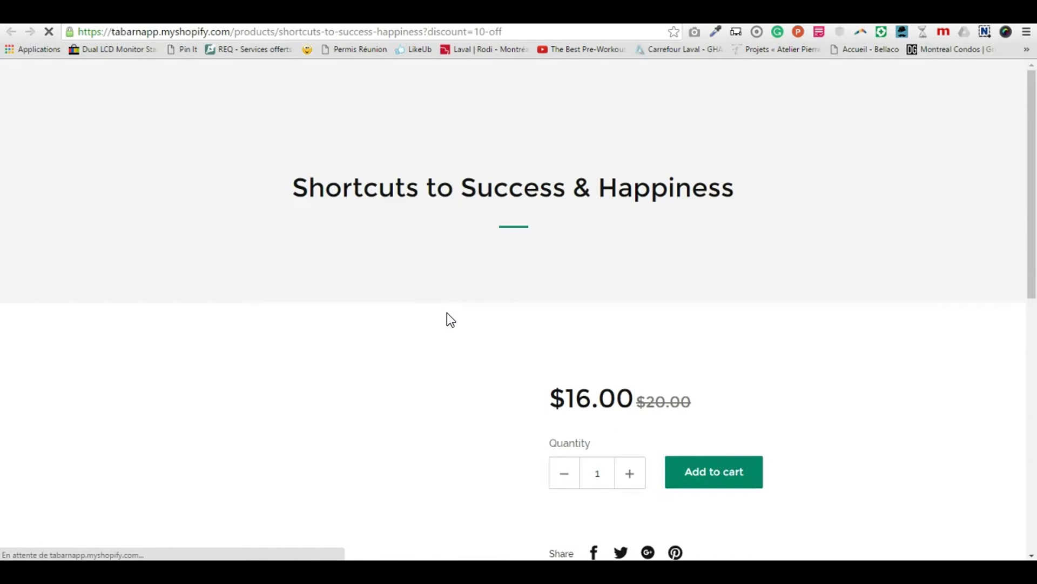
pyautogui.scroll(-2, 440, 302)
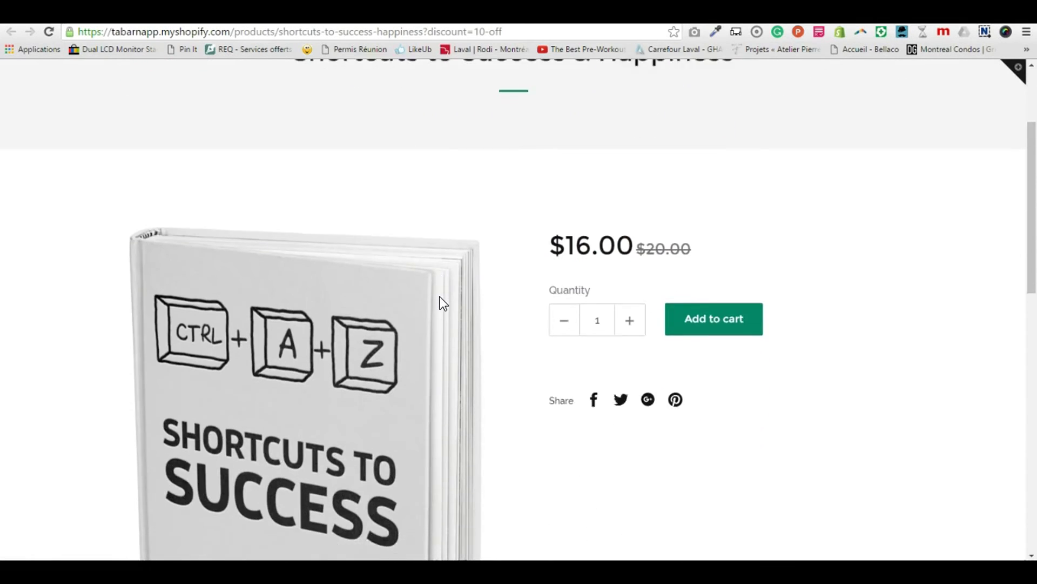
pyautogui.scroll(-1, 440, 302)
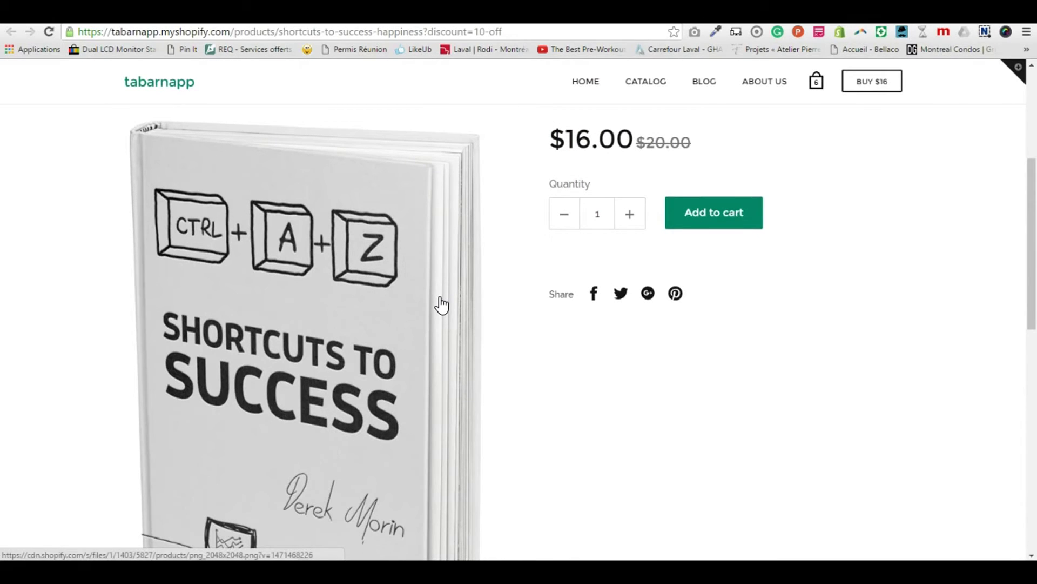
# - Load the Shortcuts to Success product page at $16.00 via the 10-off link
pyautogui.click(473, 32)
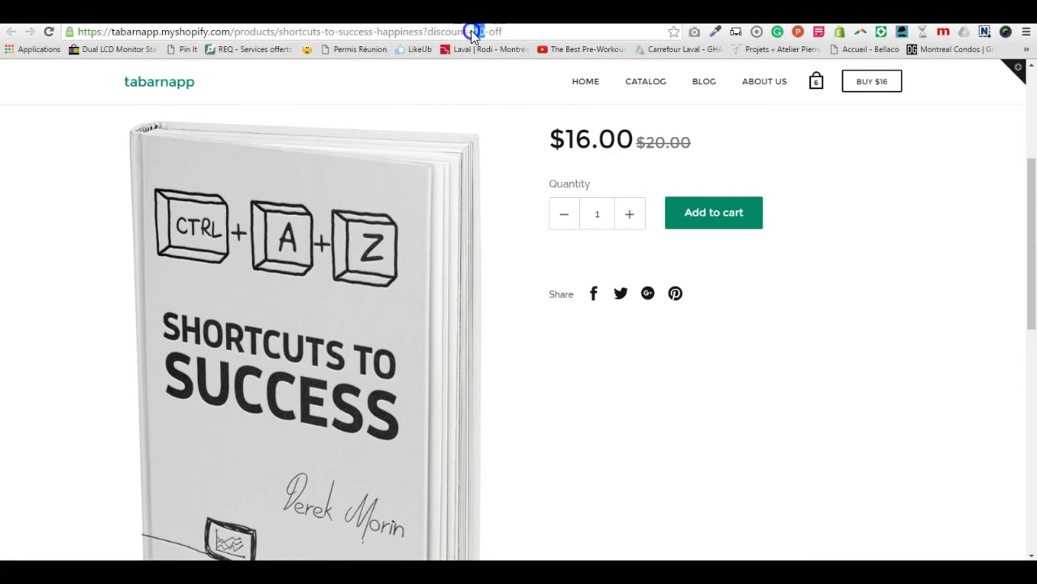
# - Add the book to the cart and check out at a CAD $100.80 total
pyautogui.click(706, 217)
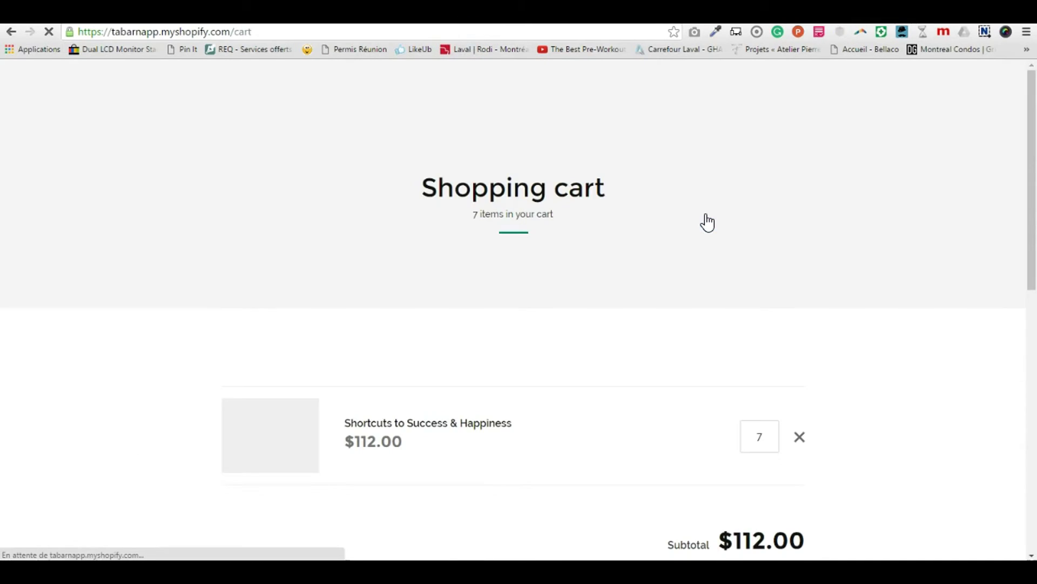
pyautogui.scroll(-2, 704, 217)
pyautogui.scroll(-1, 705, 217)
pyautogui.scroll(-1, 704, 217)
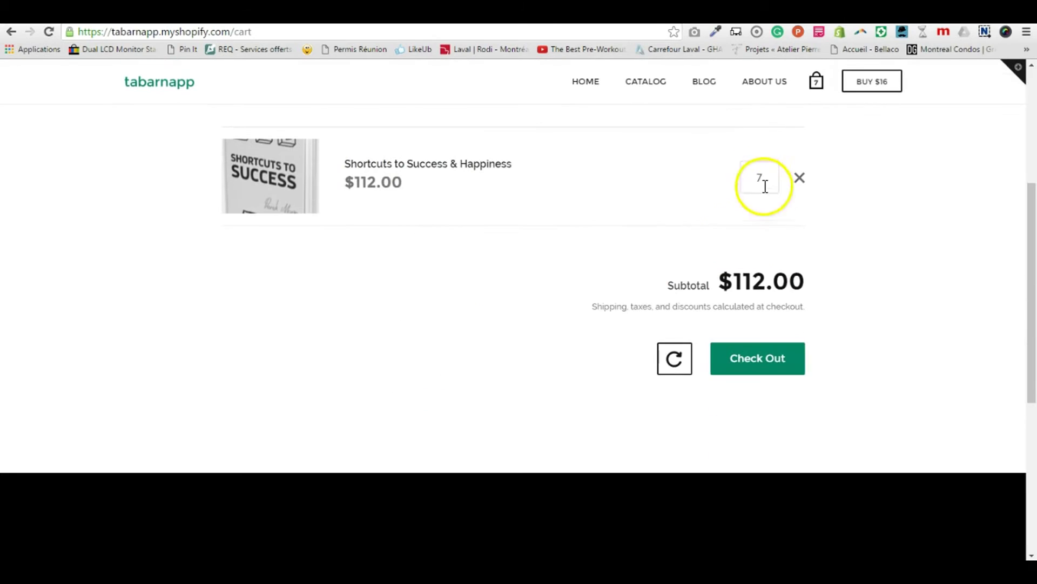
pyautogui.click(770, 368)
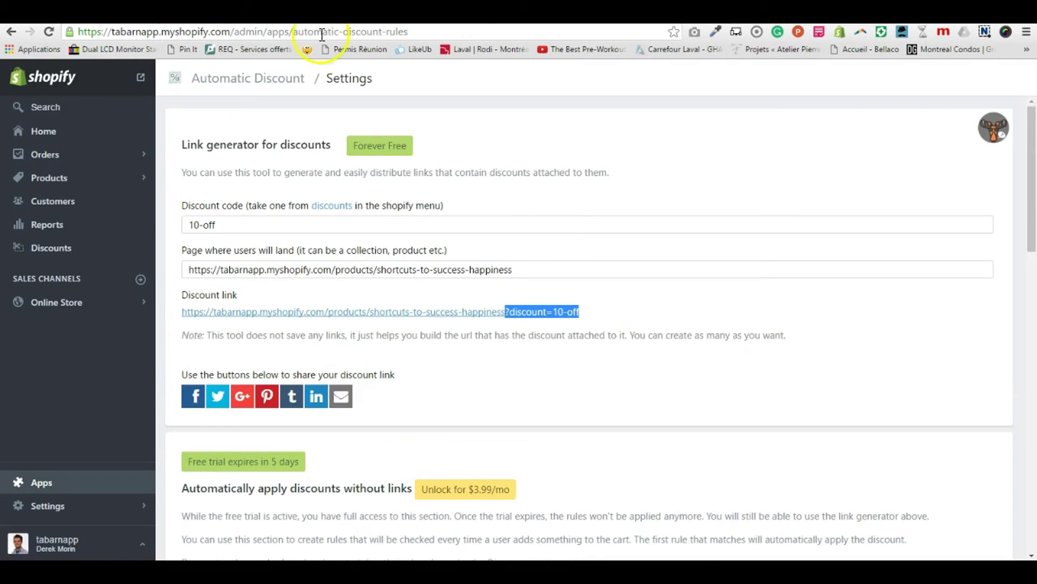
pyautogui.scroll(-2, 347, 273)
pyautogui.scroll(-5, 351, 278)
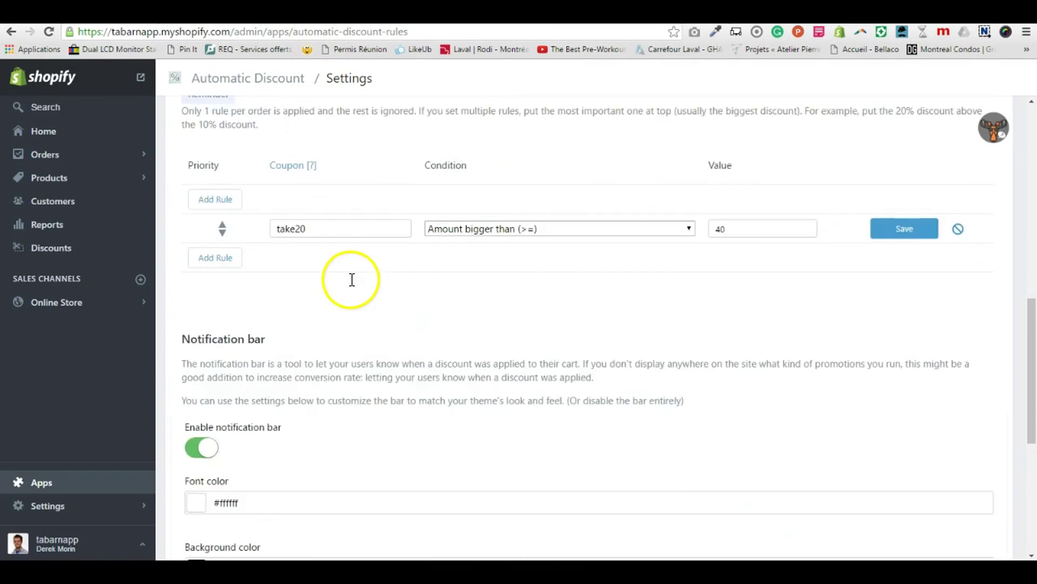
pyautogui.scroll(-3, 351, 280)
pyautogui.scroll(-2, 350, 325)
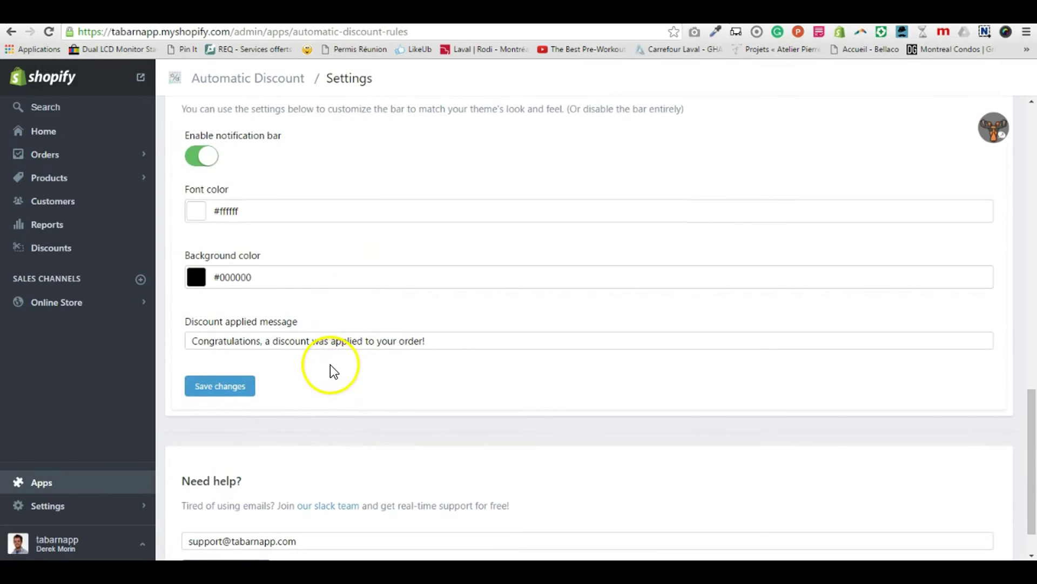
pyautogui.scroll(2, 330, 365)
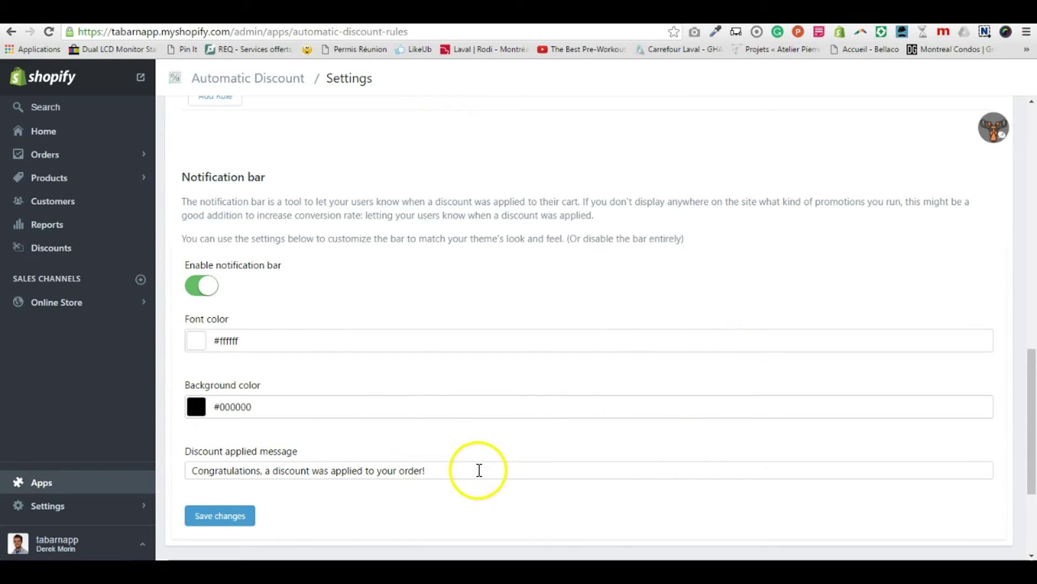
# - Highlight the discount-applied message text in the Automatic Discount settings
pyautogui.moveTo(477, 470); pyautogui.dragTo(171, 471)
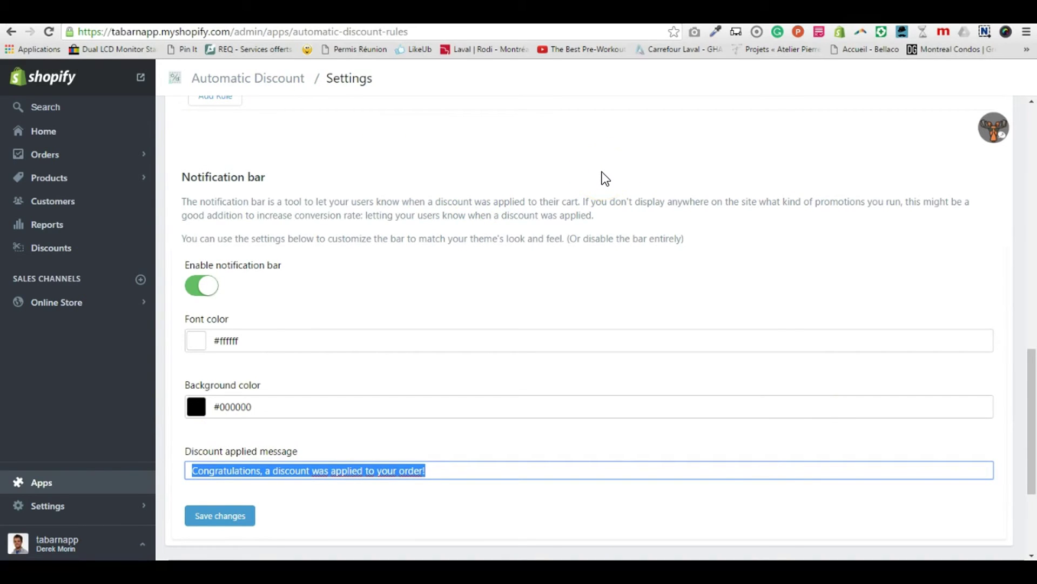
pyautogui.scroll(1, 601, 179)
pyautogui.scroll(2, 734, 239)
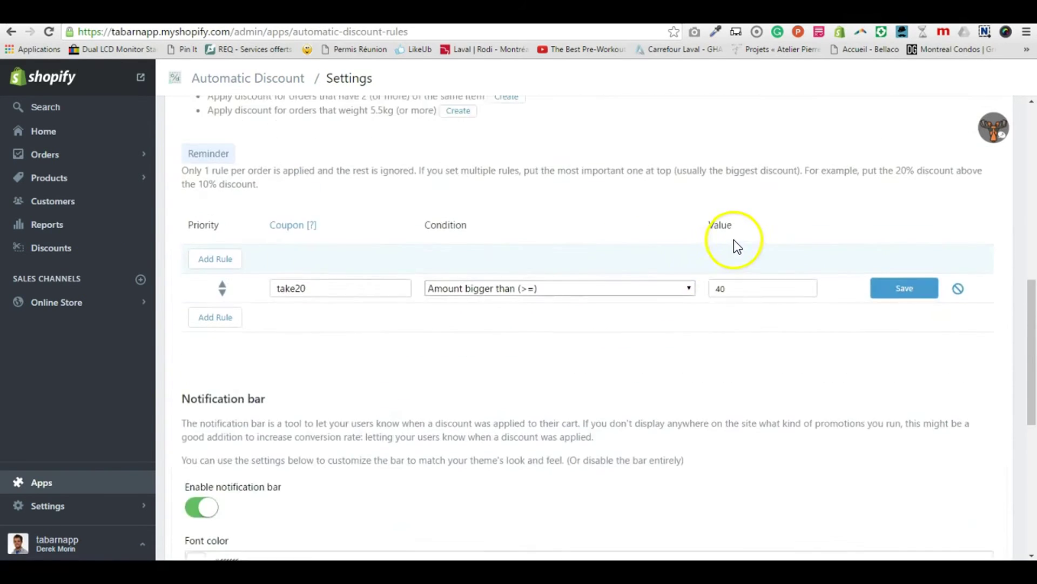
pyautogui.scroll(4, 736, 239)
pyautogui.scroll(3, 736, 239)
pyautogui.scroll(1, 736, 240)
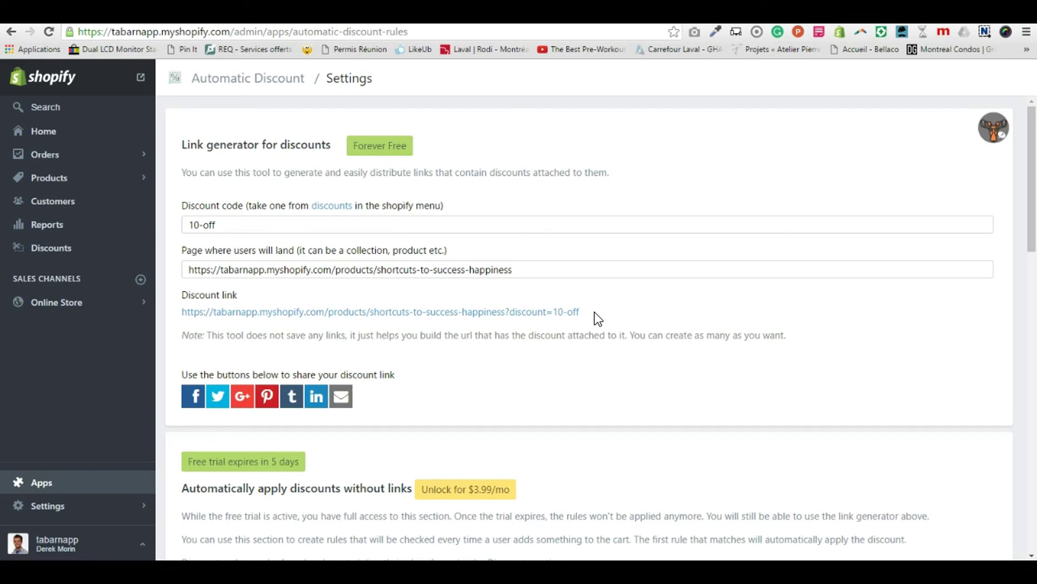
# - Point out the link's product path and discount=10-off part, then go to Discounts
pyautogui.moveTo(593, 312); pyautogui.dragTo(507, 311)
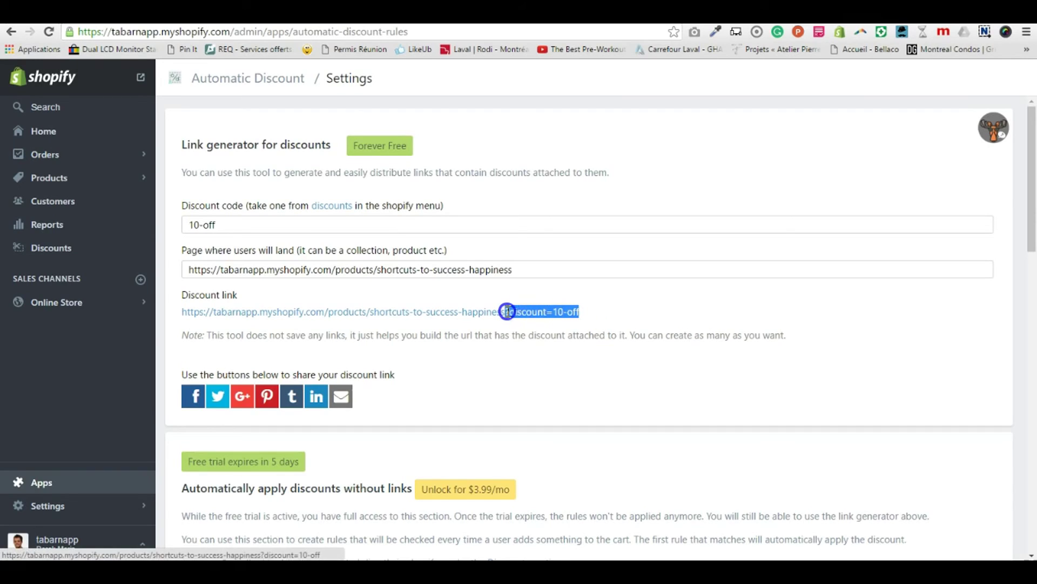
pyautogui.moveTo(519, 273)
pyautogui.mouseDown()
pyautogui.moveTo(363, 283)
pyautogui.moveTo(140, 266)
pyautogui.mouseUp()
pyautogui.moveTo(597, 310); pyautogui.dragTo(506, 314)
pyautogui.click(572, 306)
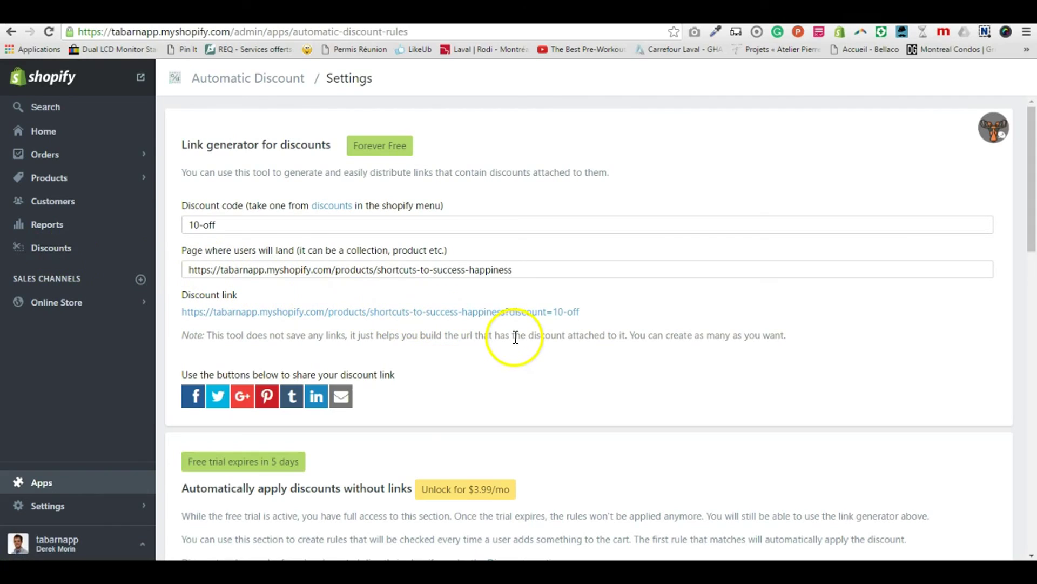
pyautogui.click(593, 314)
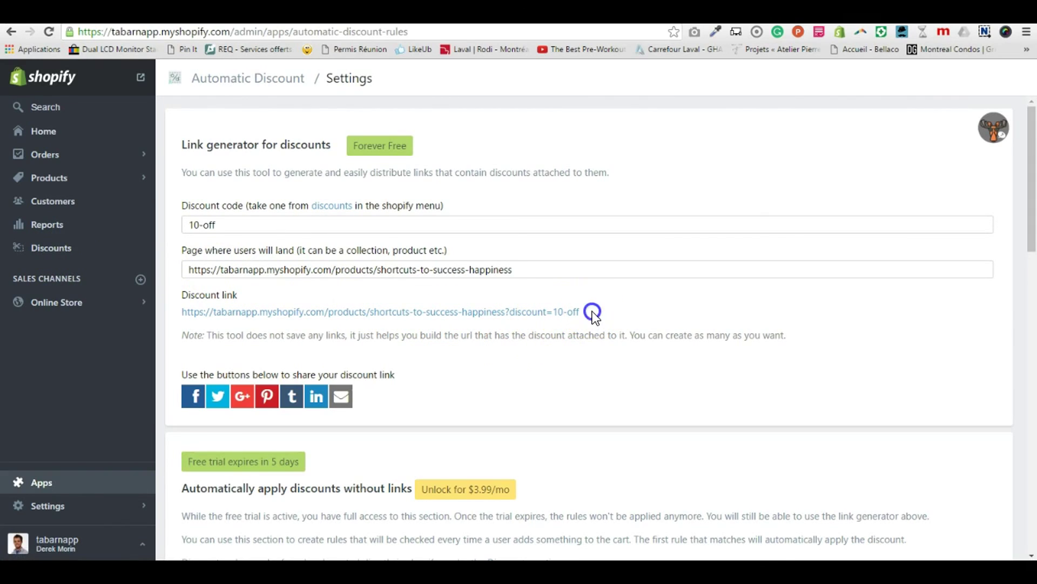
pyautogui.moveTo(593, 314); pyautogui.dragTo(510, 316)
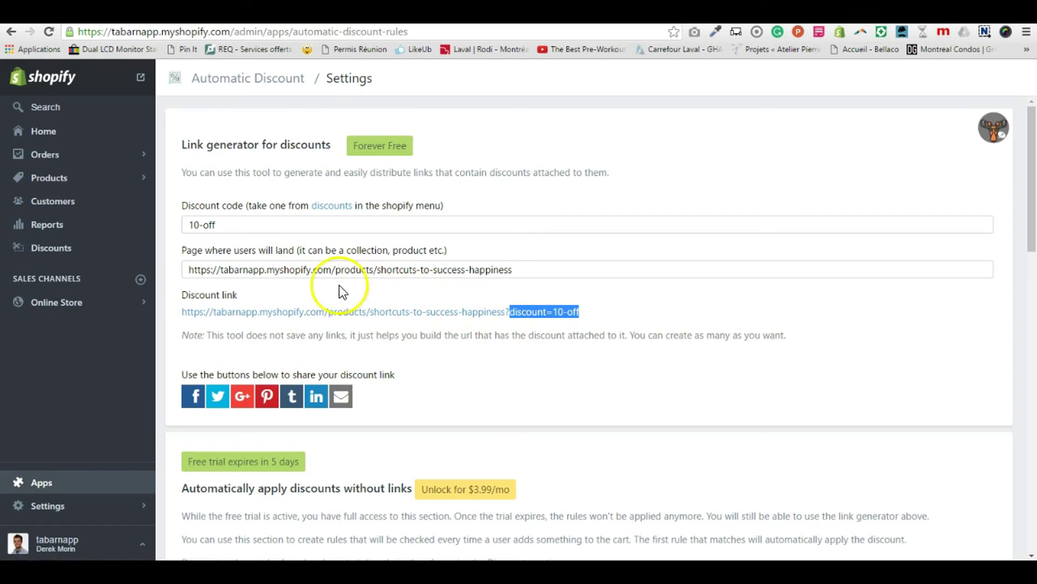
pyautogui.click(69, 255)
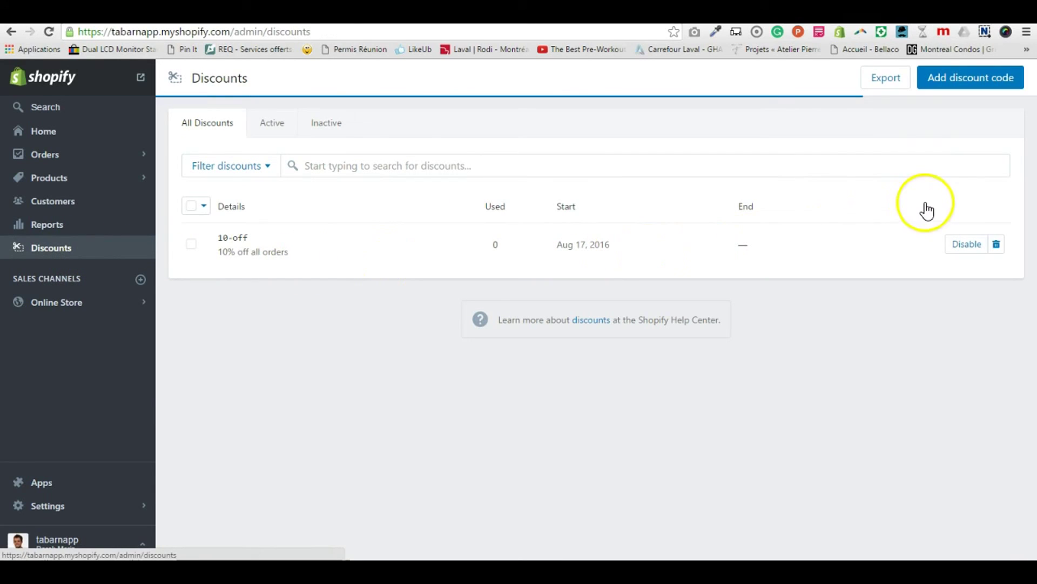
# - Remove the 10-off discount and confirm the deletion
pyautogui.click(996, 244)
pyautogui.click(688, 234)
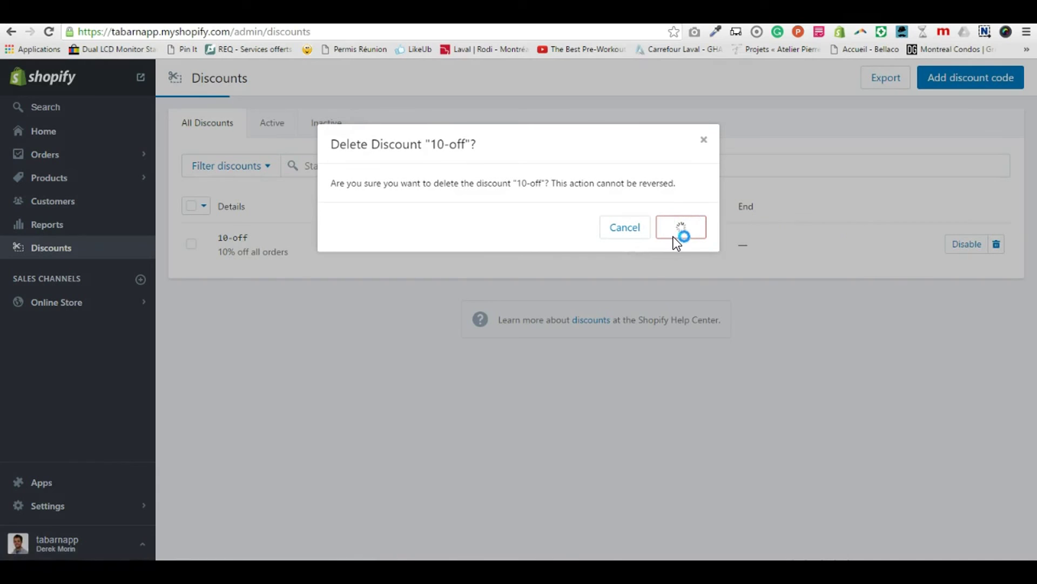